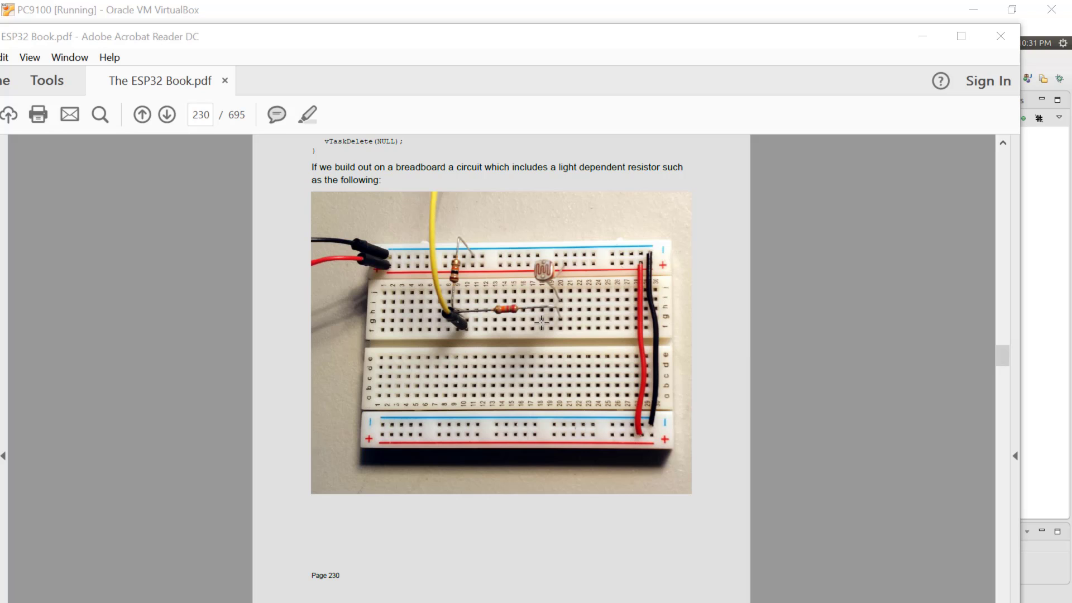
# - Read down to the page 231 schematic, then minimize Acrobat so adc1.c shows in Eclipse
pyautogui.click(833, 348)
pyautogui.scroll(-1, 833, 348)
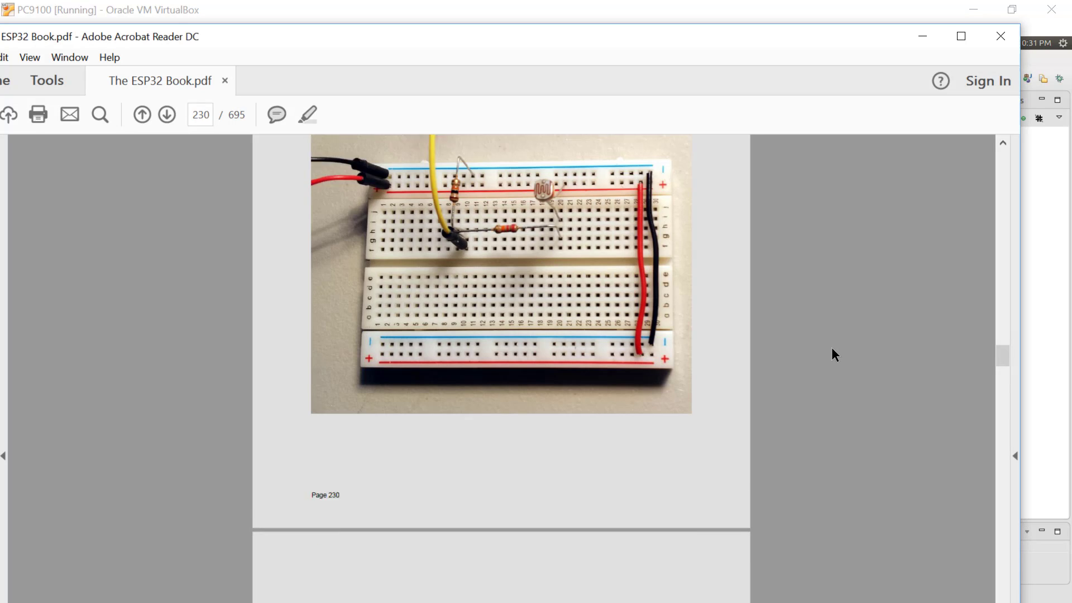
pyautogui.scroll(-3, 832, 347)
pyautogui.scroll(-2, 832, 344)
pyautogui.scroll(-2, 831, 343)
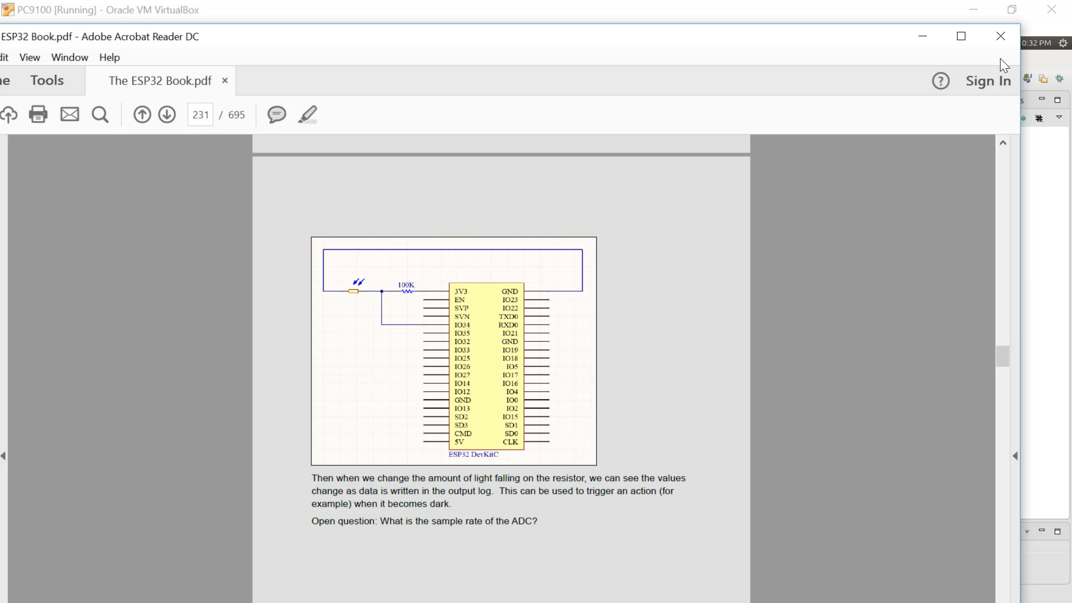
pyautogui.click(923, 37)
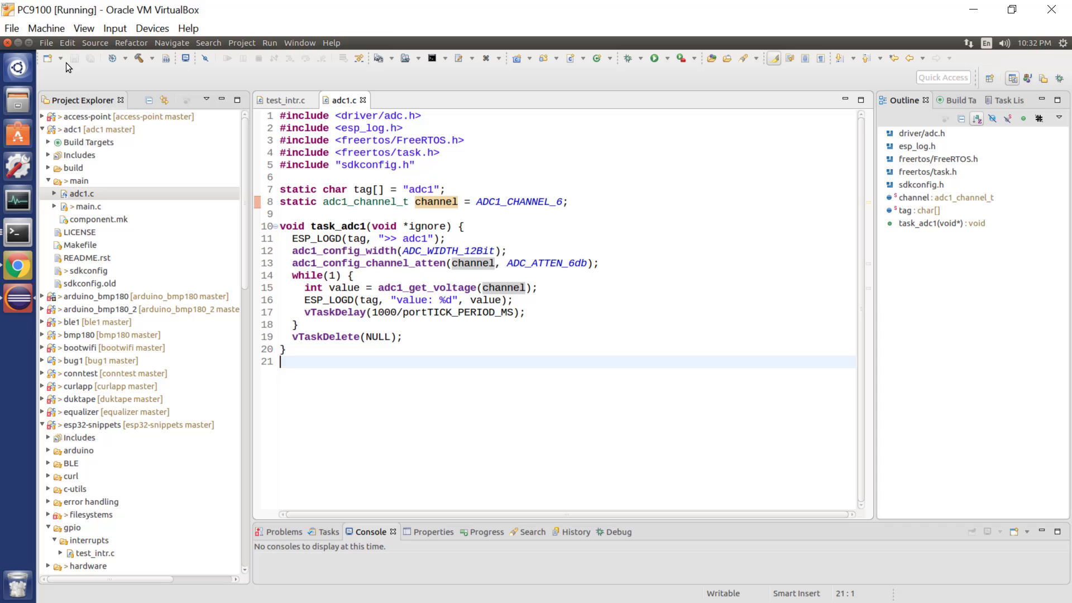
# - Bring the Terminal forward and watch adc1 values fall from about 2800 to near zero and recover
pyautogui.click(18, 231)
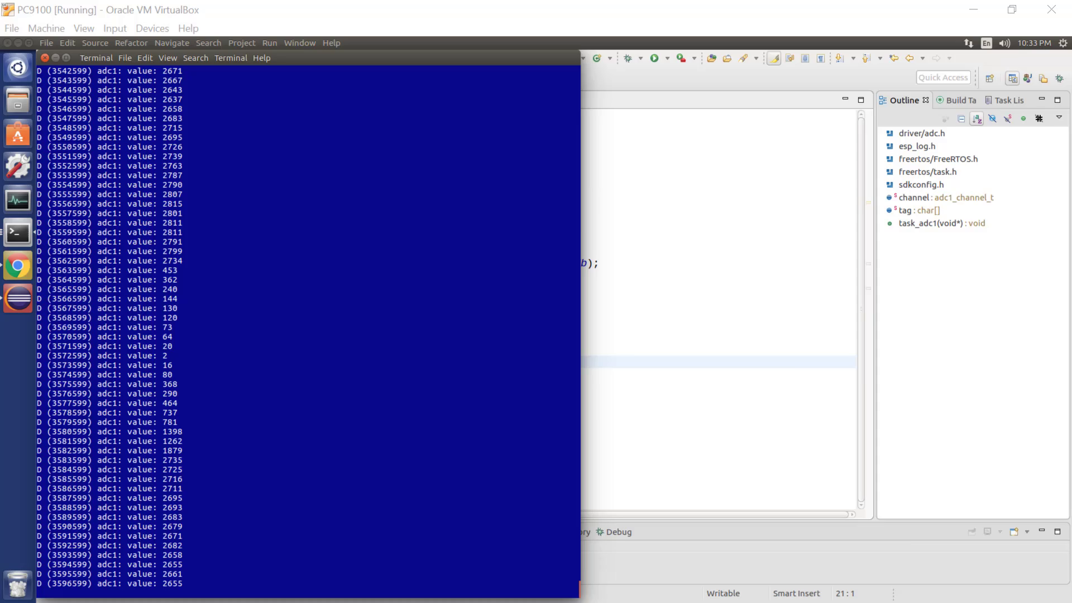
# - Switch back to Acrobat Reader, then minimize it to show adc1.c's logging loop in Eclipse
pyautogui.hotkey('alt', 'Tab')
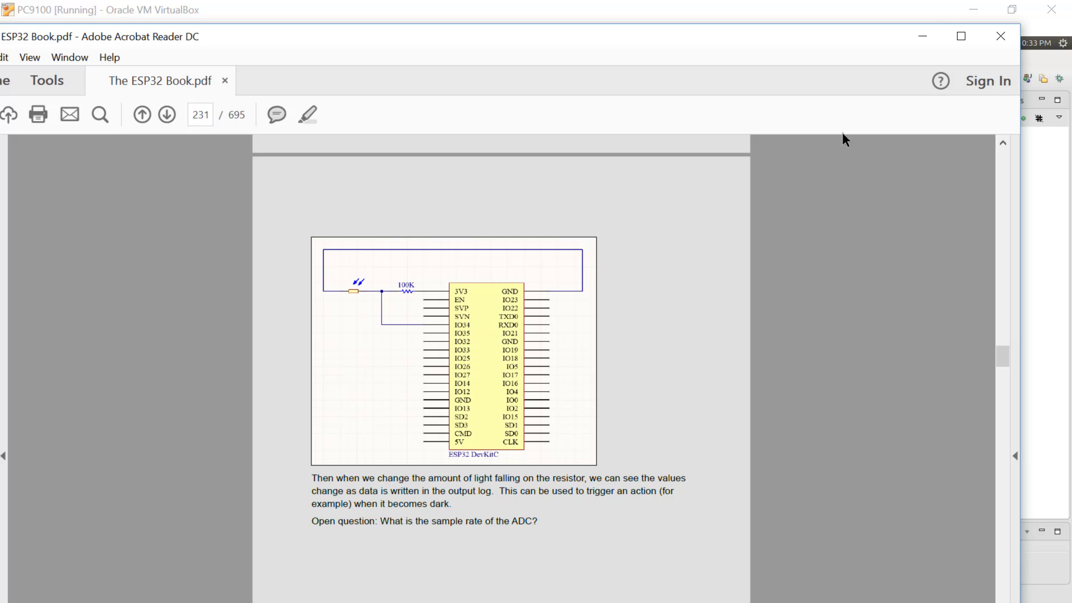
pyautogui.click(922, 37)
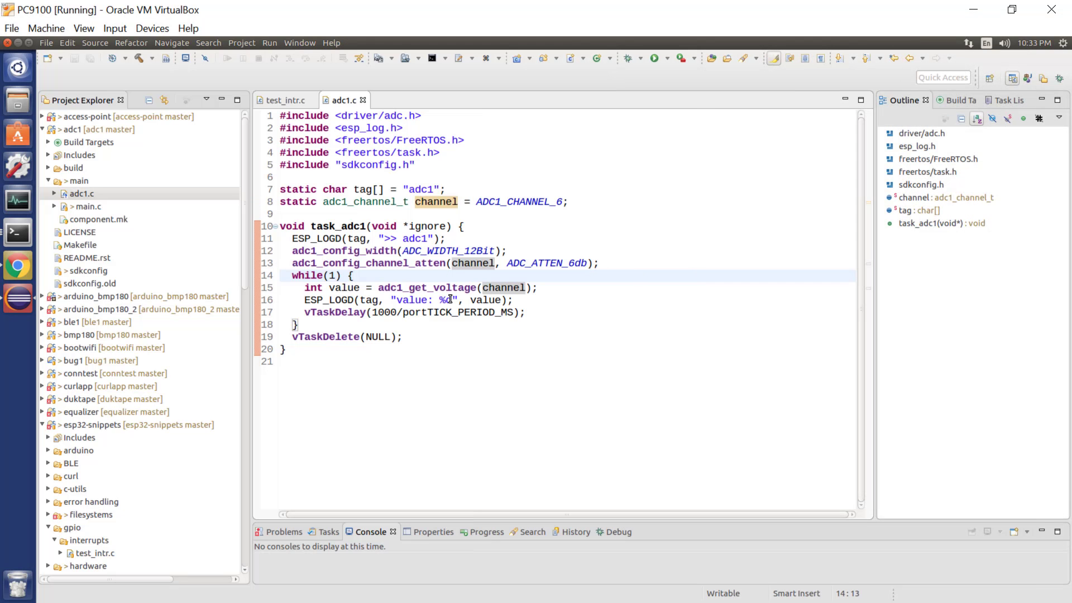